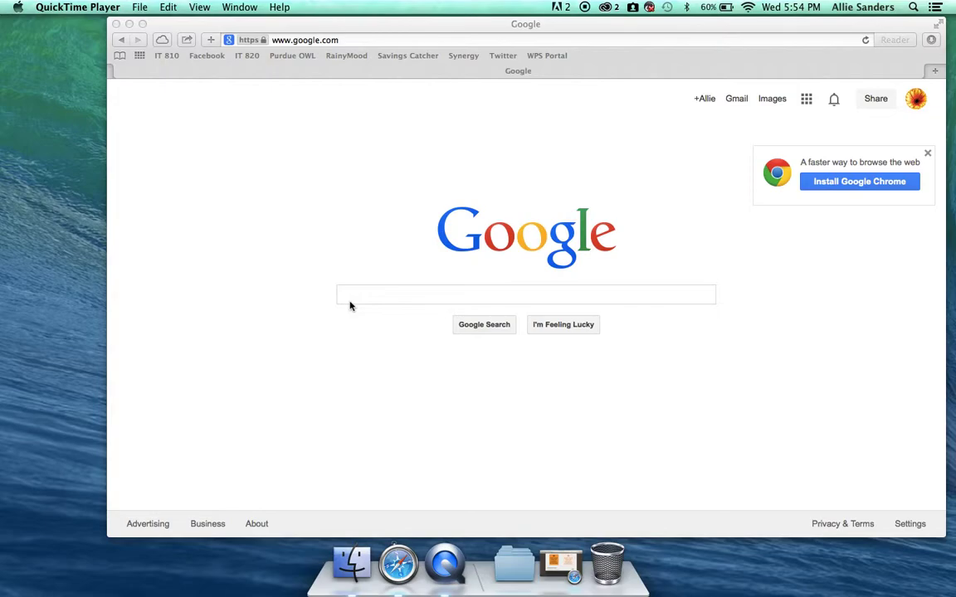
- Bring Safari to the front and select its current web address
{"action": "left_click", "coordinate": [351, 59]}
{"action": "left_click", "coordinate": [343, 40]}
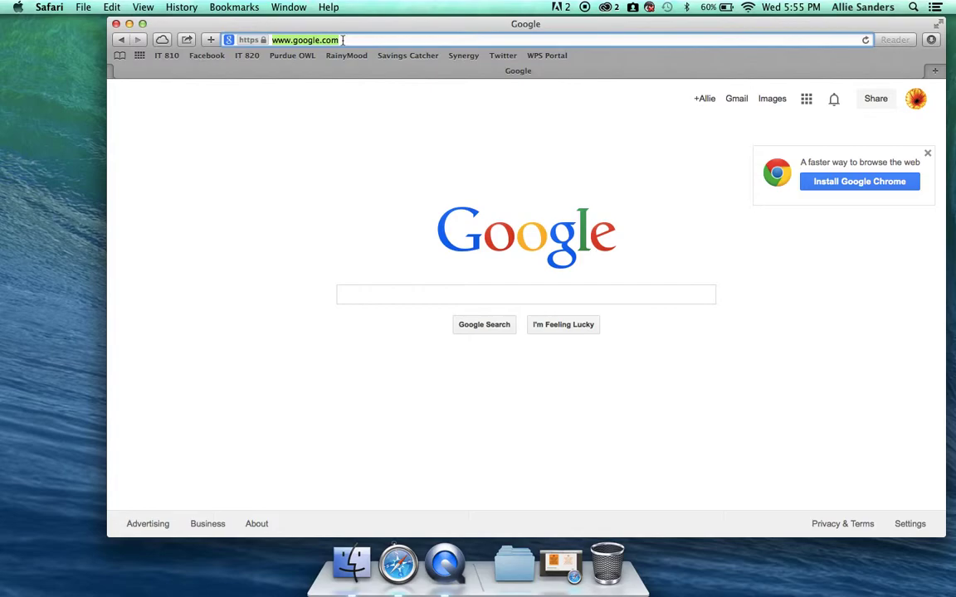
- Go to create.kahoot.it and sign in with the teacher account's email and password
{"action": "type", "text": "create"}
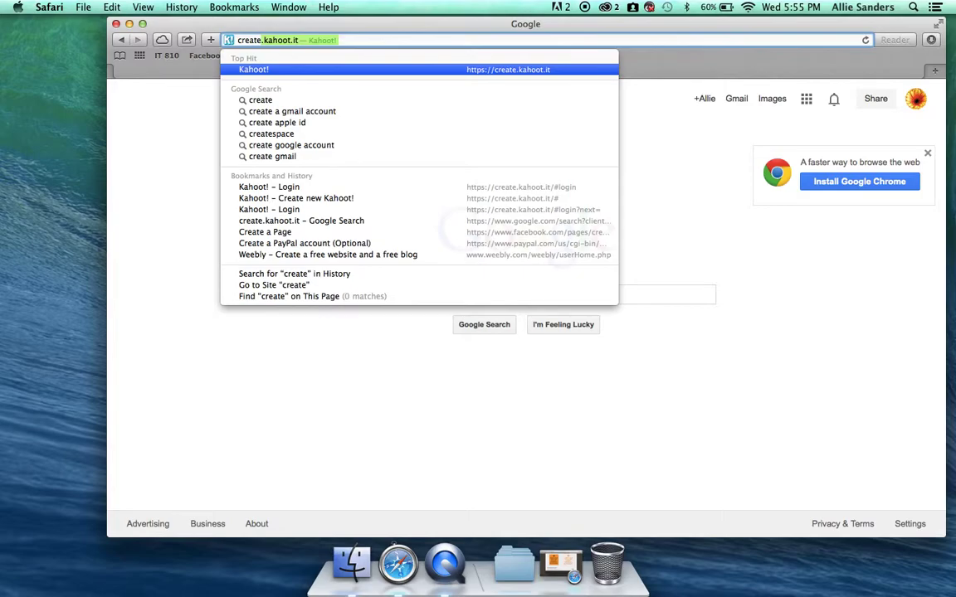
{"action": "key", "text": "Return"}
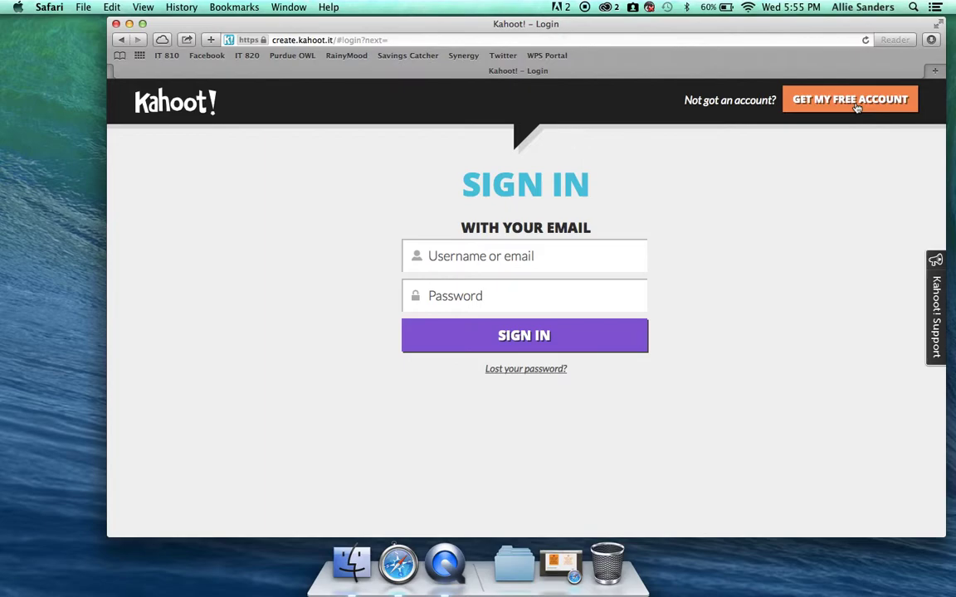
{"action": "left_click", "coordinate": [550, 258]}
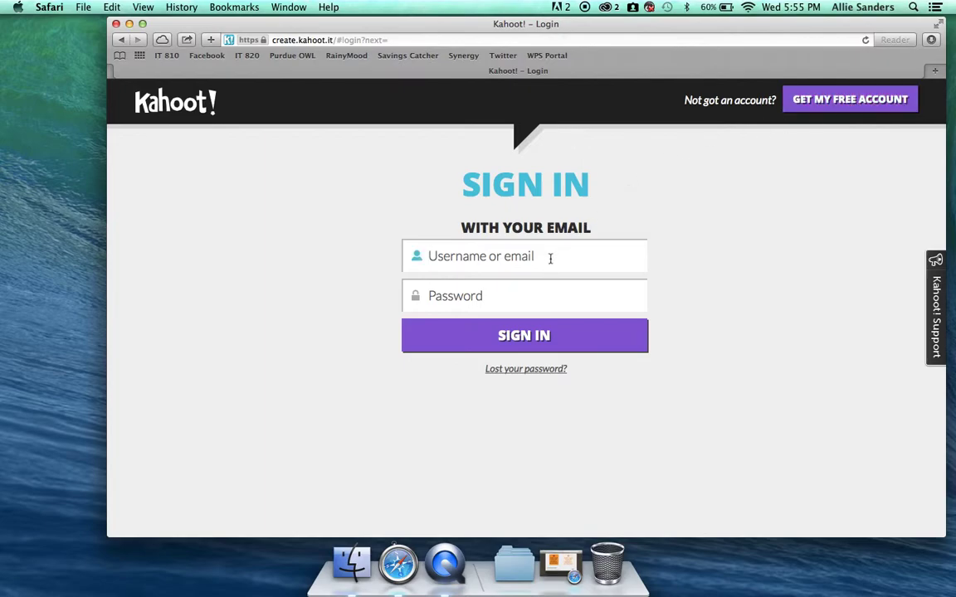
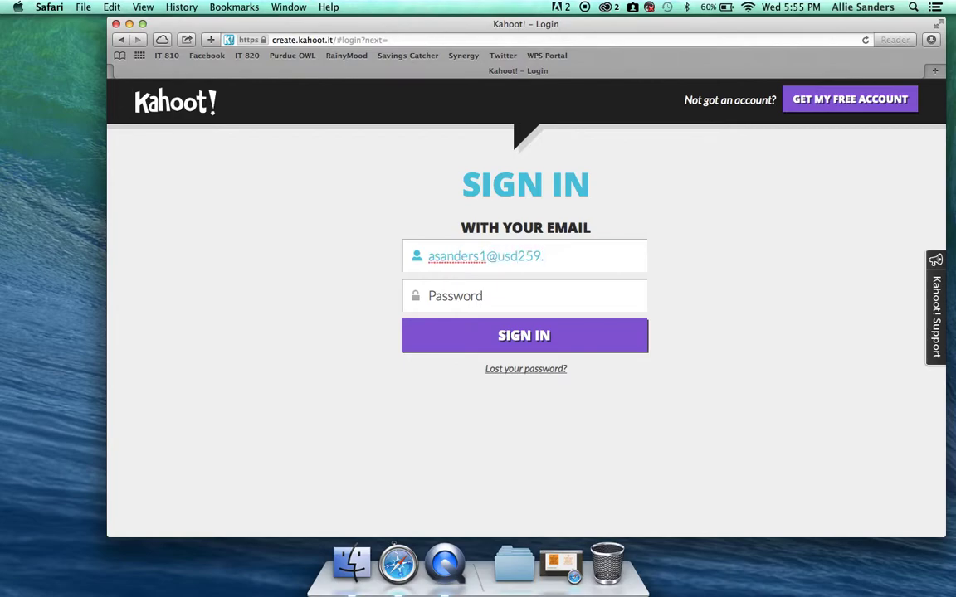
{"action": "key", "text": "Tab"}
{"action": "type", "text": "********"}
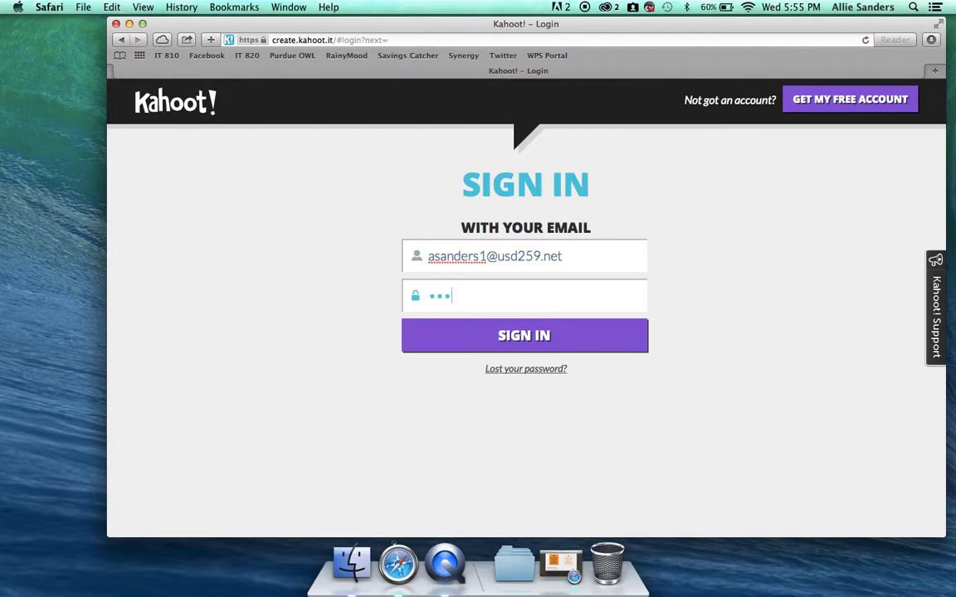
{"action": "key", "text": "Return"}
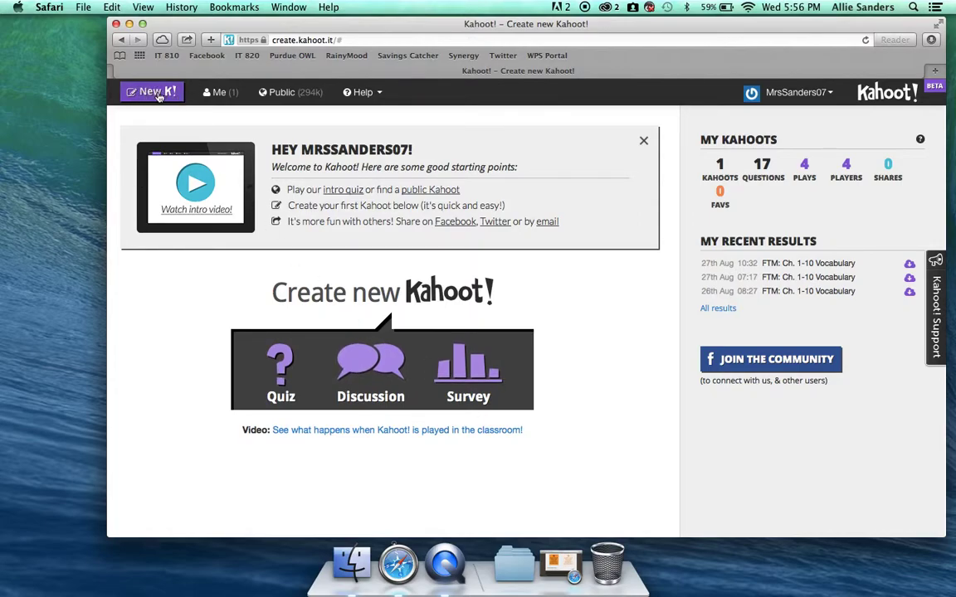
- Start a new quiz named 'Demo Quiz' and open its first question
{"action": "left_click", "coordinate": [285, 357]}
{"action": "scroll", "coordinate": [347, 398], "scroll_direction": "down", "scroll_amount": 1}
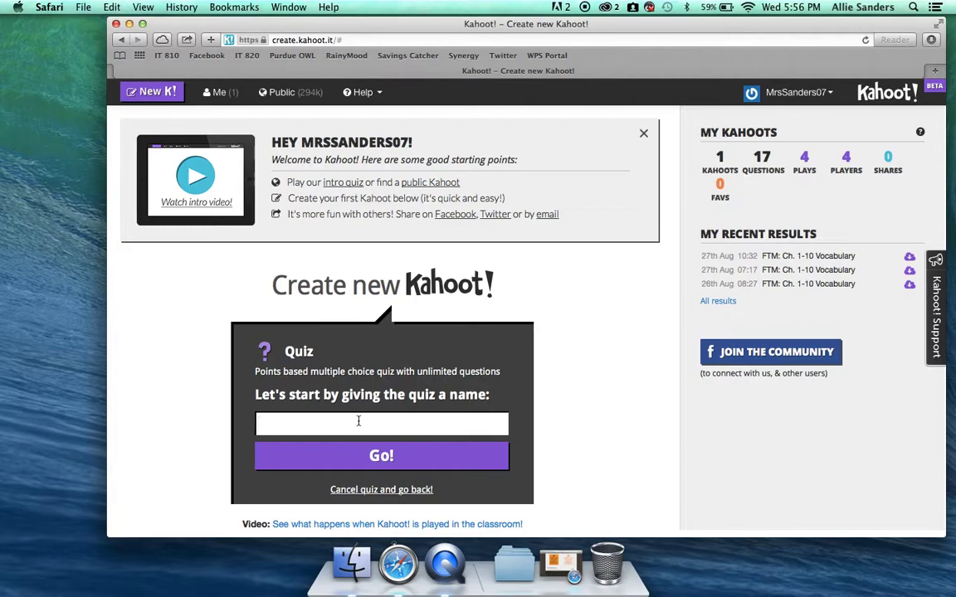
{"action": "type", "text": "Demo Quiz"}
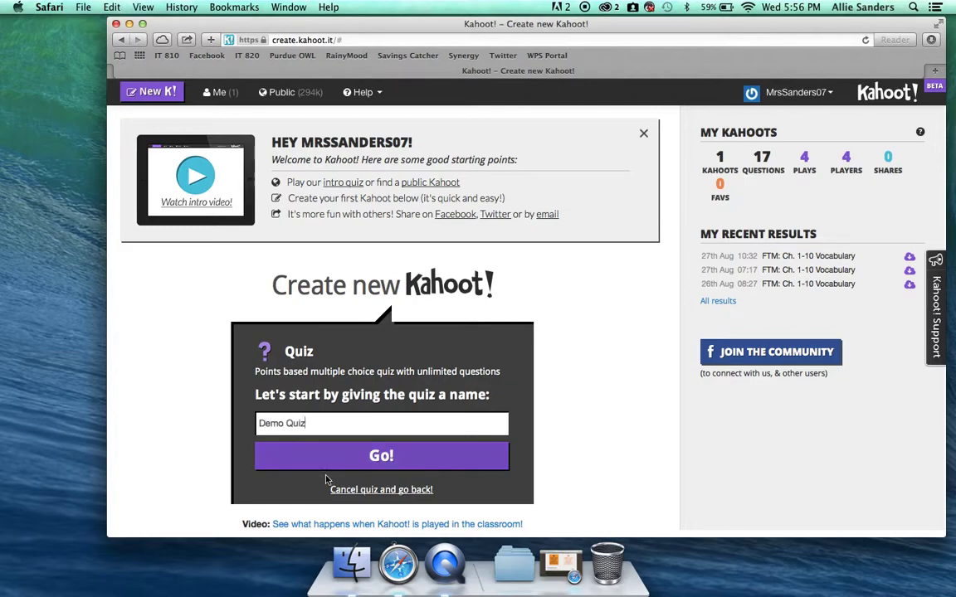
{"action": "left_click", "coordinate": [383, 458]}
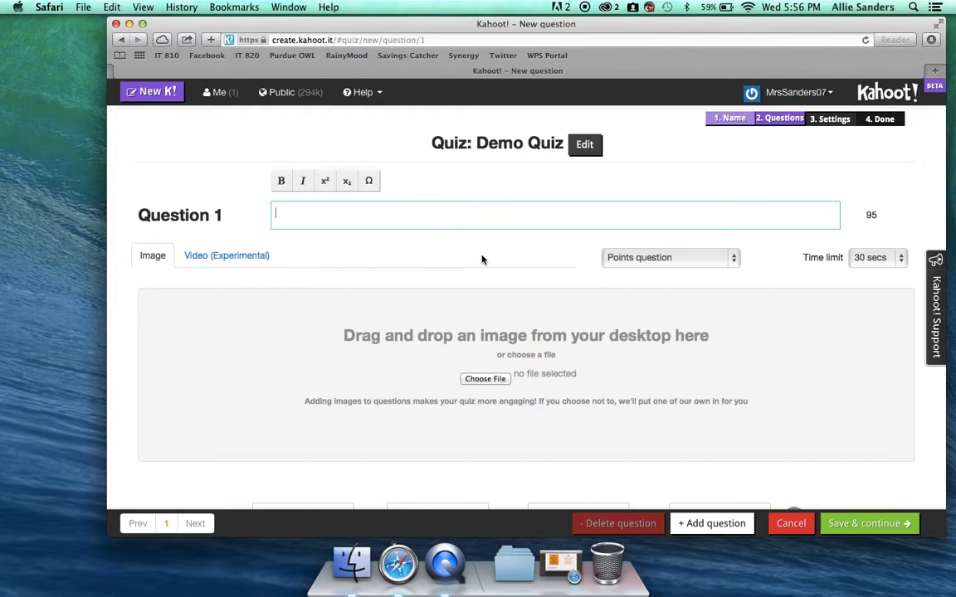
- Enter the Question 1 text asking the teacher's favorite color, ready for the first answer
{"action": "type", "text": "What is Mrs. Sanders' favor"}
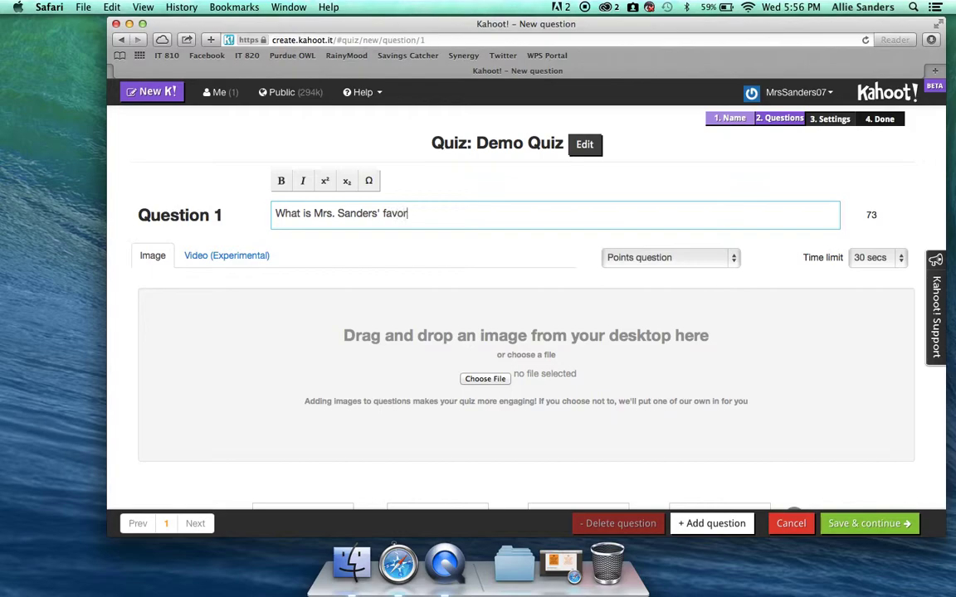
{"action": "type", "text": "ite color?"}
{"action": "scroll", "coordinate": [546, 277], "scroll_direction": "down", "scroll_amount": 3}
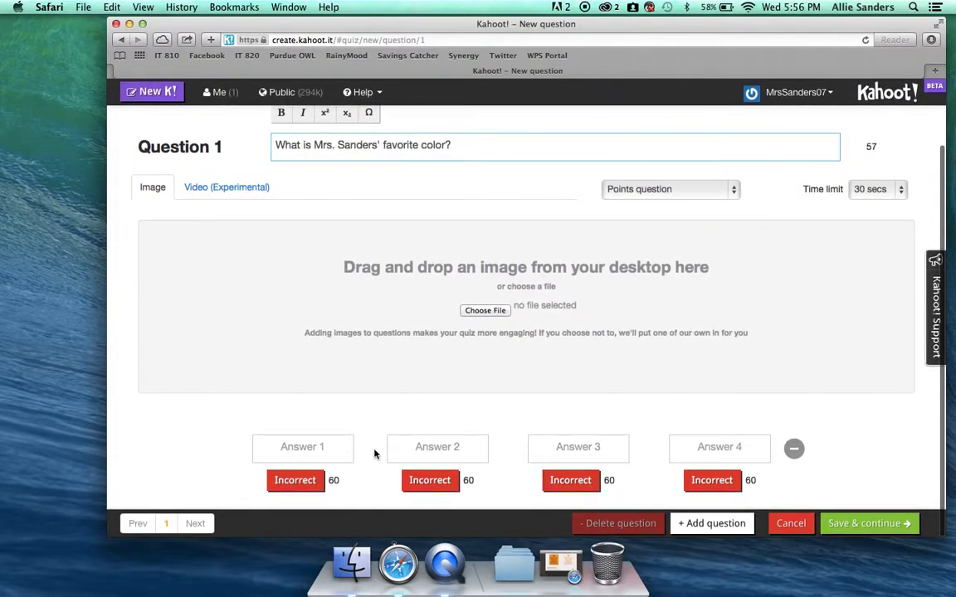
{"action": "left_click", "coordinate": [308, 453]}
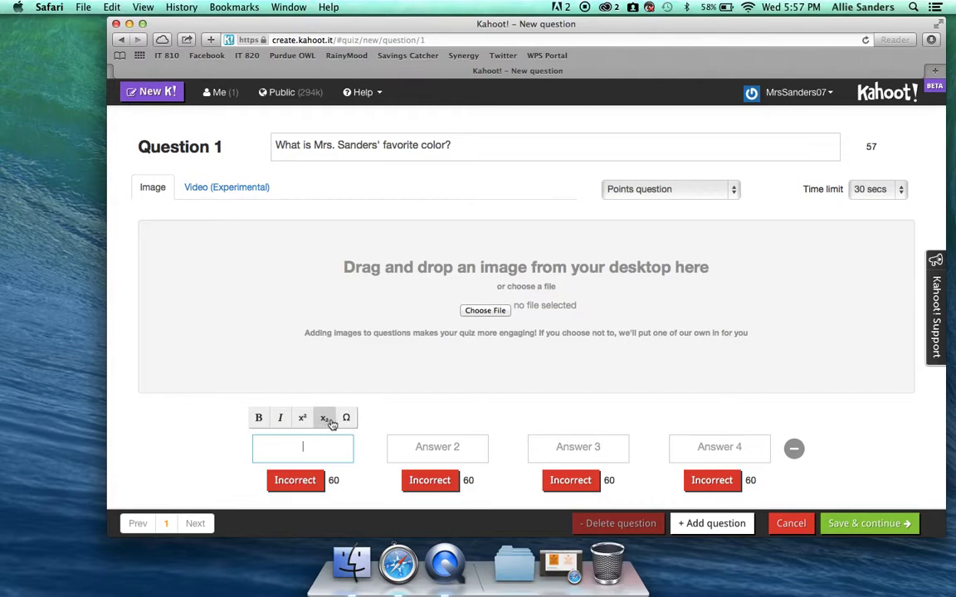
- Fill in the four answers: blue, orange, purple and yellow
{"action": "type", "text": "blue"}
{"action": "key", "text": "Tab"}
{"action": "type", "text": "orga"}
{"action": "key", "text": "BackSpace"}
{"action": "key", "text": "BackSpace"}
{"action": "type", "text": "ange"}
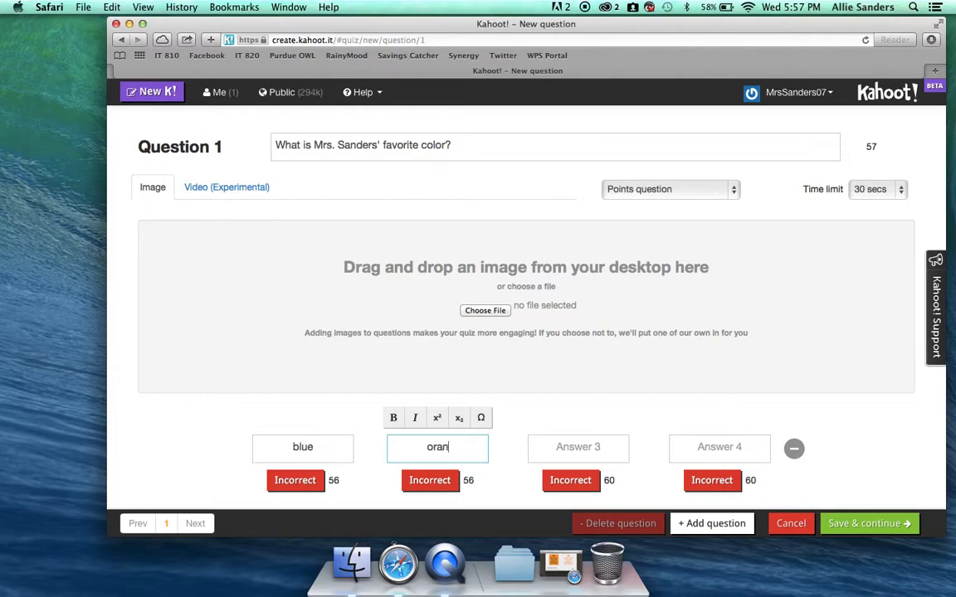
{"action": "key", "text": "Tab"}
{"action": "type", "text": "purple"}
{"action": "key", "text": "Tab"}
{"action": "type", "text": "yellow"}
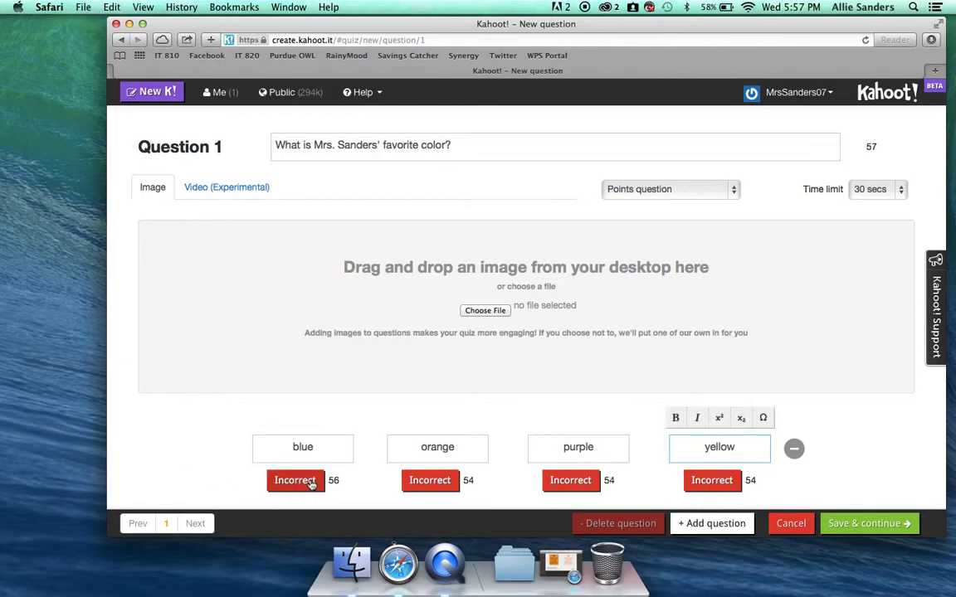
- Mark blue as the correct answer, leaving the others incorrect
{"action": "left_click", "coordinate": [411, 487]}
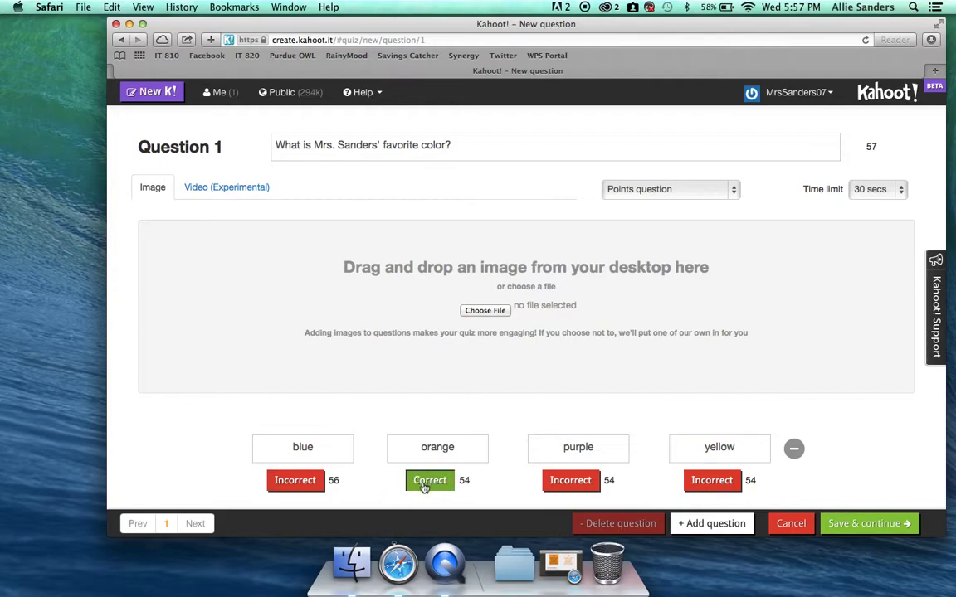
{"action": "left_click", "coordinate": [435, 486]}
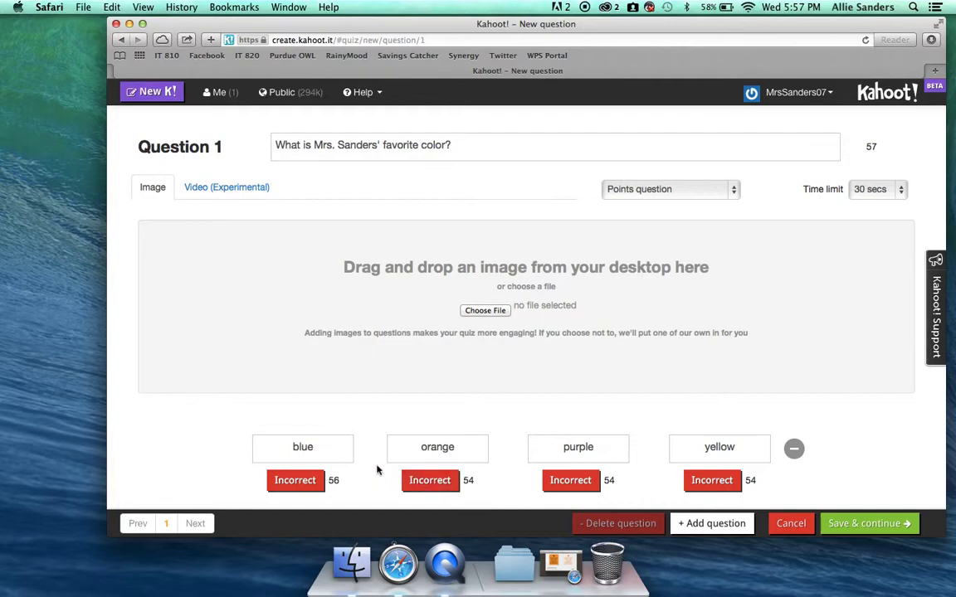
{"action": "left_click", "coordinate": [311, 486]}
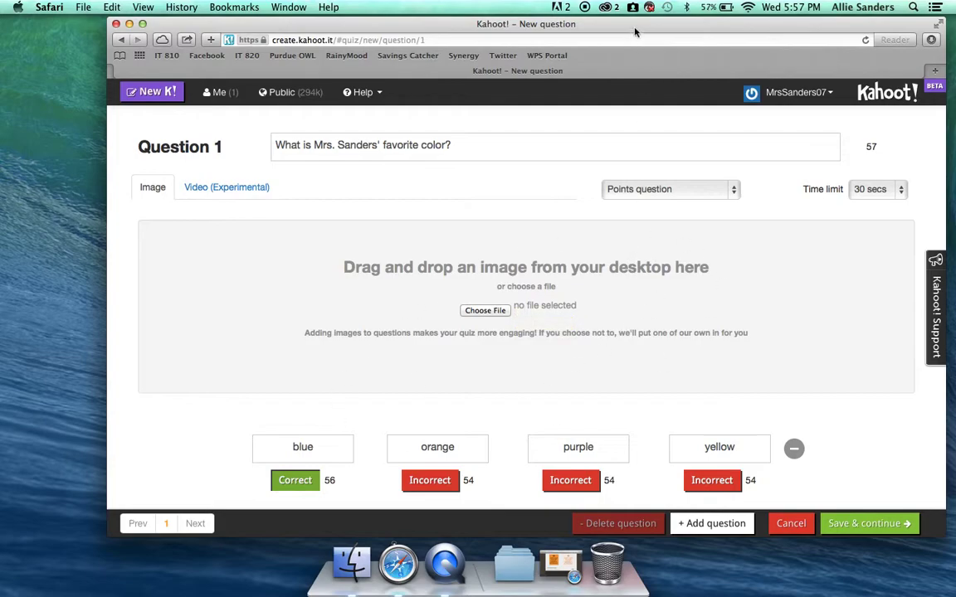
{"action": "left_click_drag", "start_coordinate": [634, 32], "coordinate": [553, 31]}
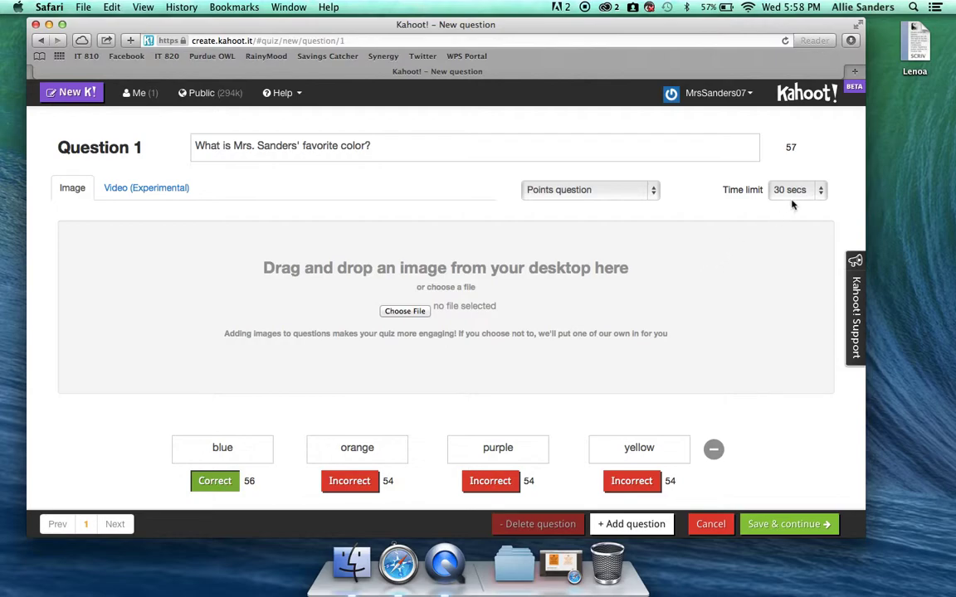
{"action": "left_click", "coordinate": [629, 192]}
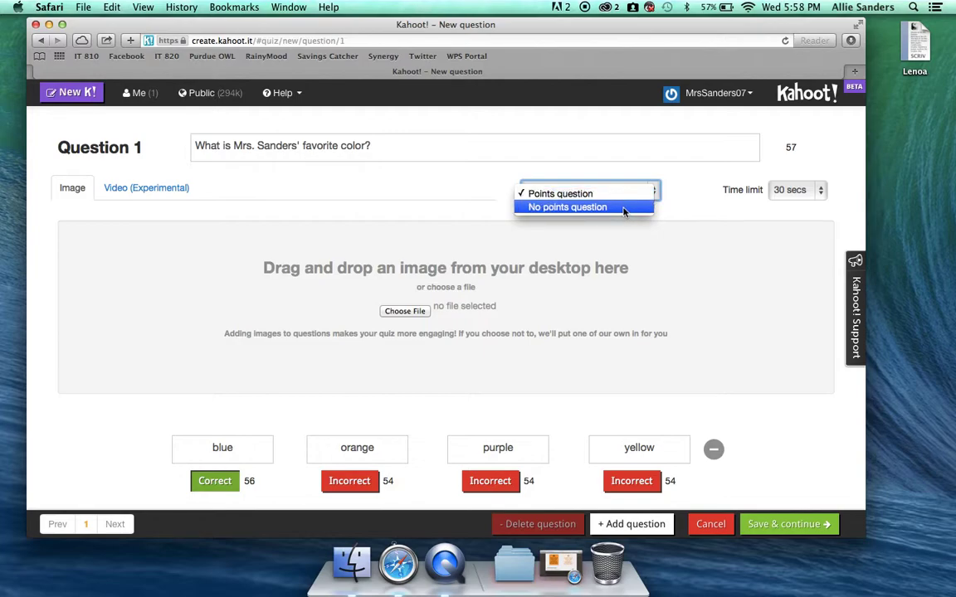
{"action": "left_click", "coordinate": [625, 209]}
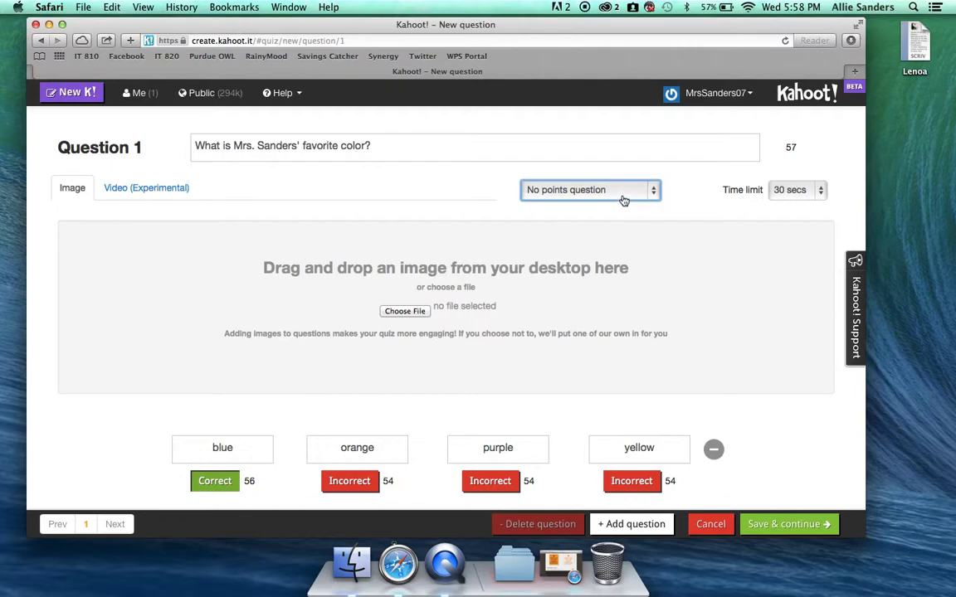
{"action": "left_click", "coordinate": [625, 200]}
{"action": "left_click", "coordinate": [619, 179]}
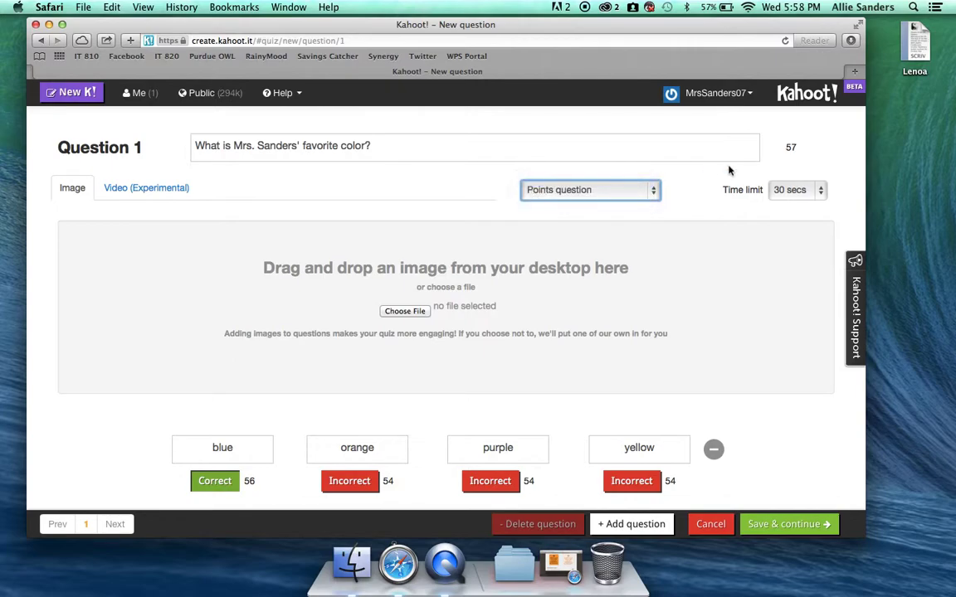
{"action": "left_click", "coordinate": [819, 192]}
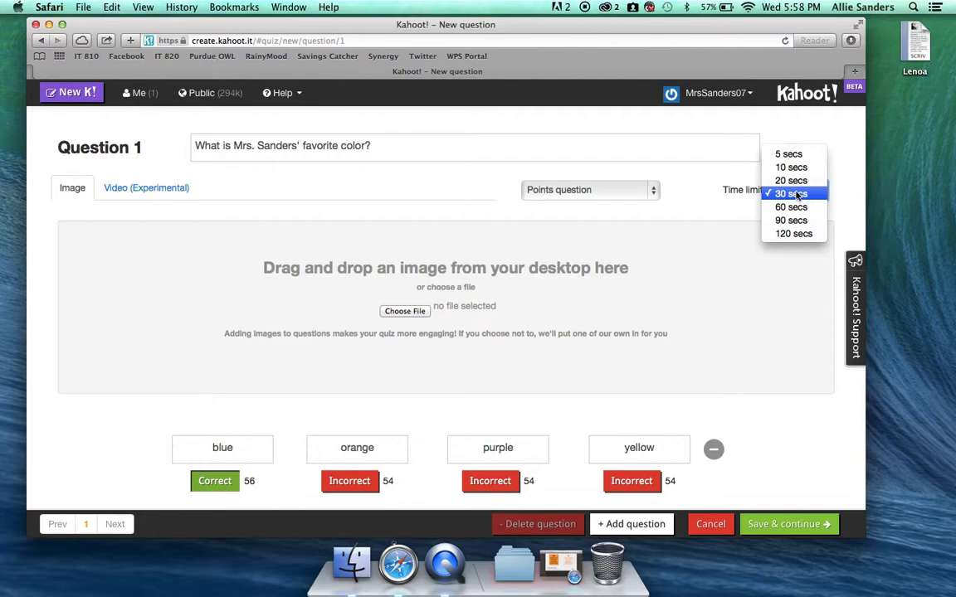
{"action": "left_click", "coordinate": [792, 193]}
{"action": "scroll", "coordinate": [770, 223], "scroll_direction": "down", "scroll_amount": 1}
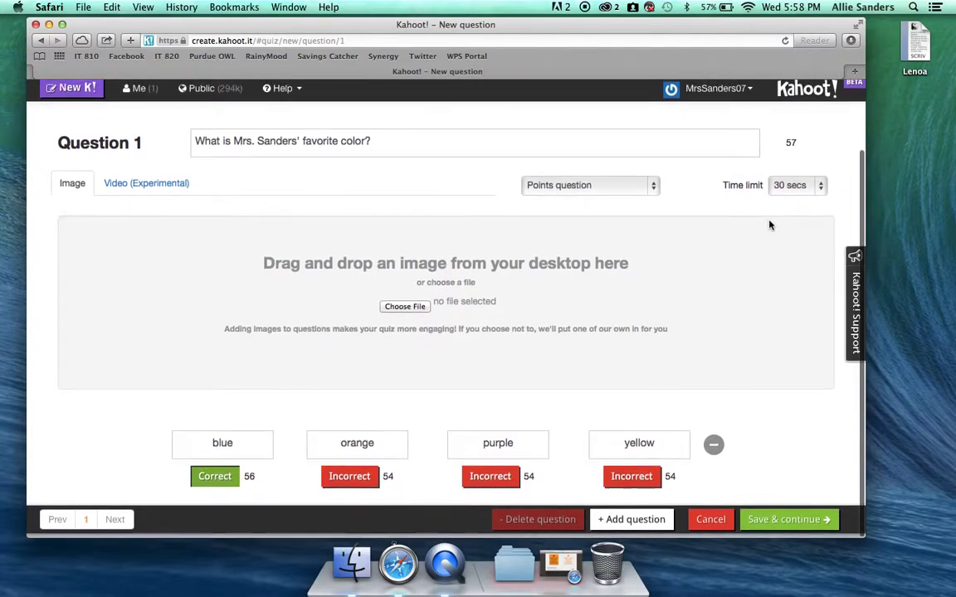
- Save the question and set the quiz's primary audience to School
{"action": "left_click", "coordinate": [782, 525]}
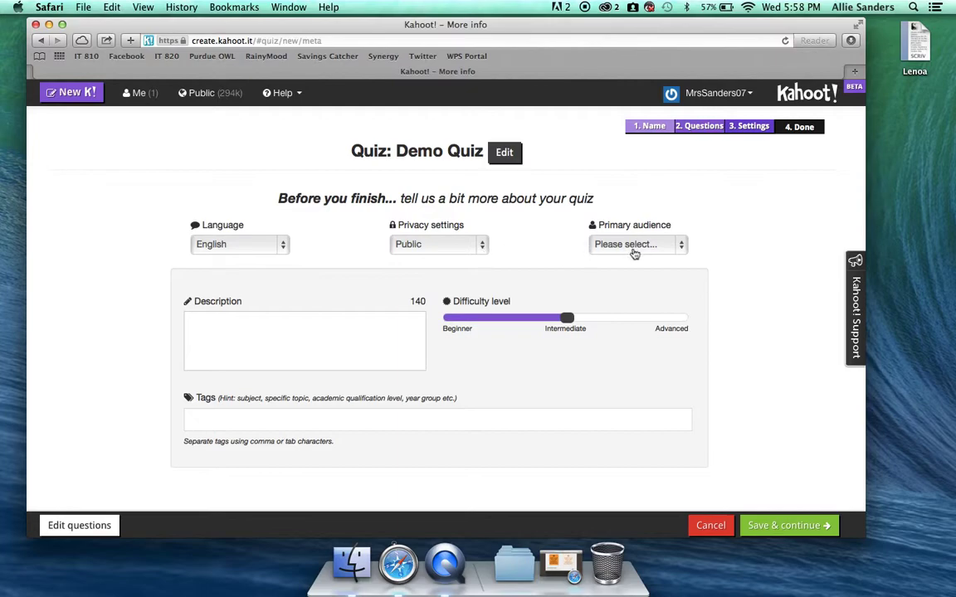
{"action": "left_click", "coordinate": [682, 246]}
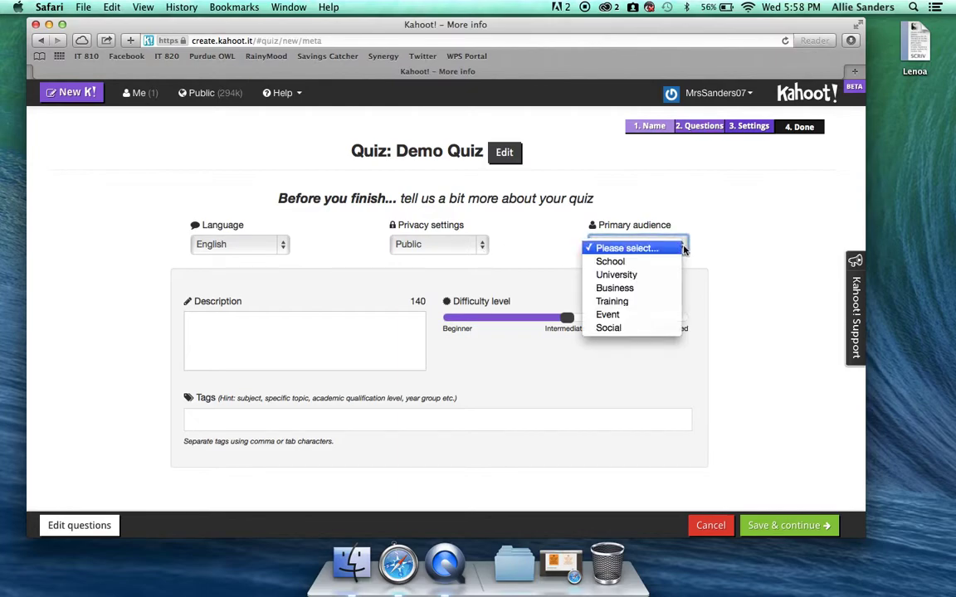
{"action": "left_click", "coordinate": [669, 247]}
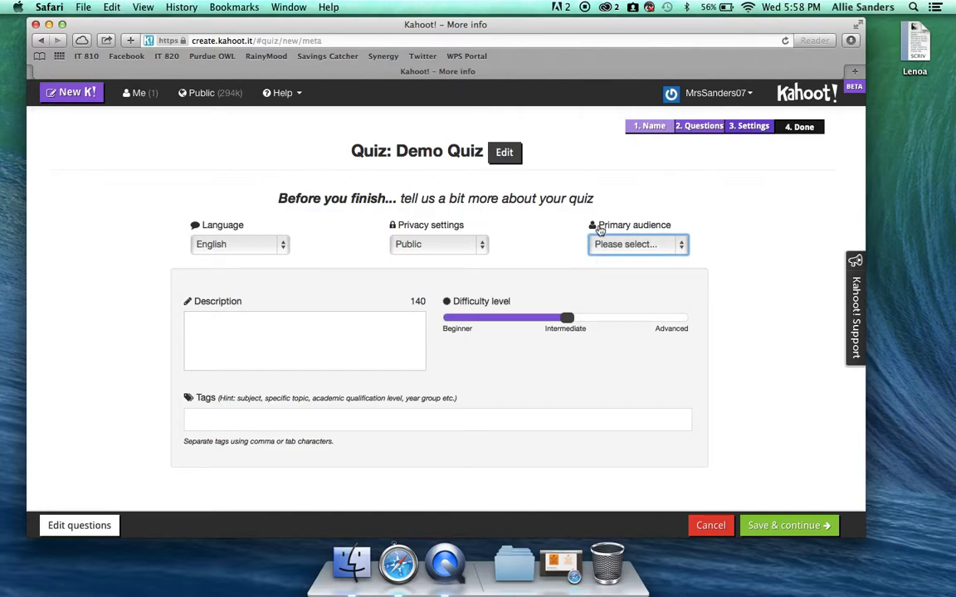
{"action": "left_click", "coordinate": [679, 246]}
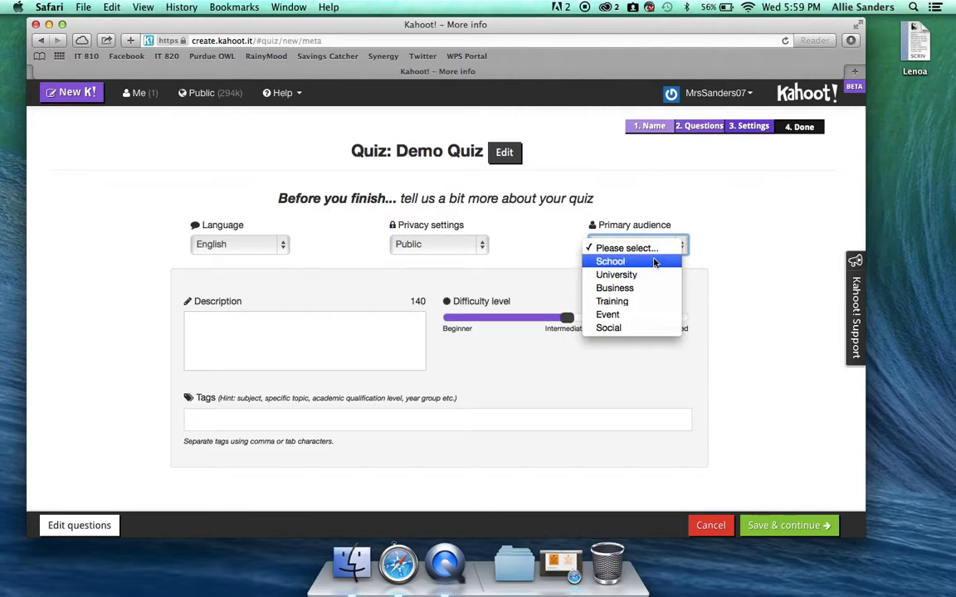
{"action": "left_click", "coordinate": [652, 261]}
- Keep the quiz privacy at Public and the language at English
{"action": "left_click", "coordinate": [452, 244]}
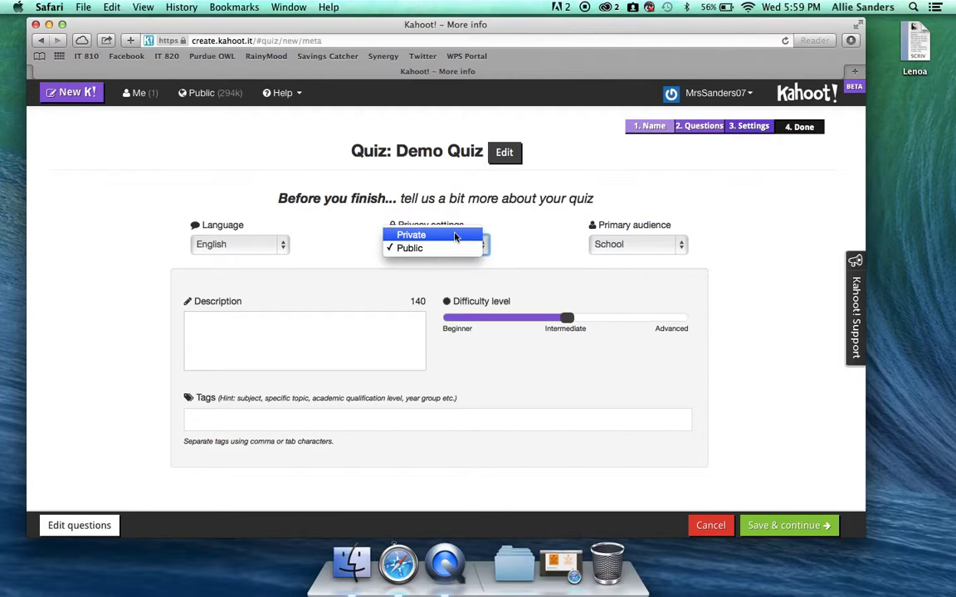
{"action": "left_click", "coordinate": [473, 249]}
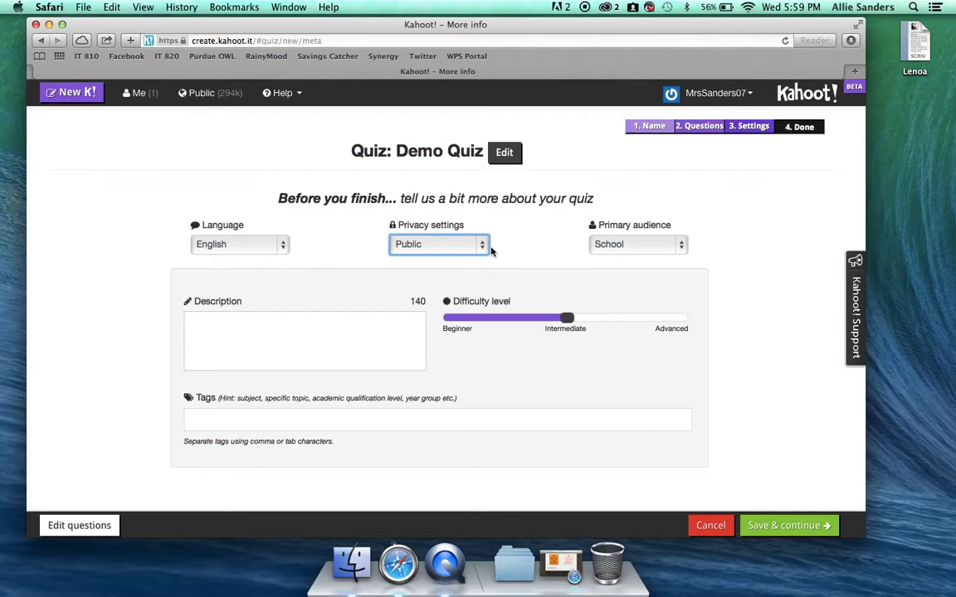
{"action": "left_click", "coordinate": [480, 247]}
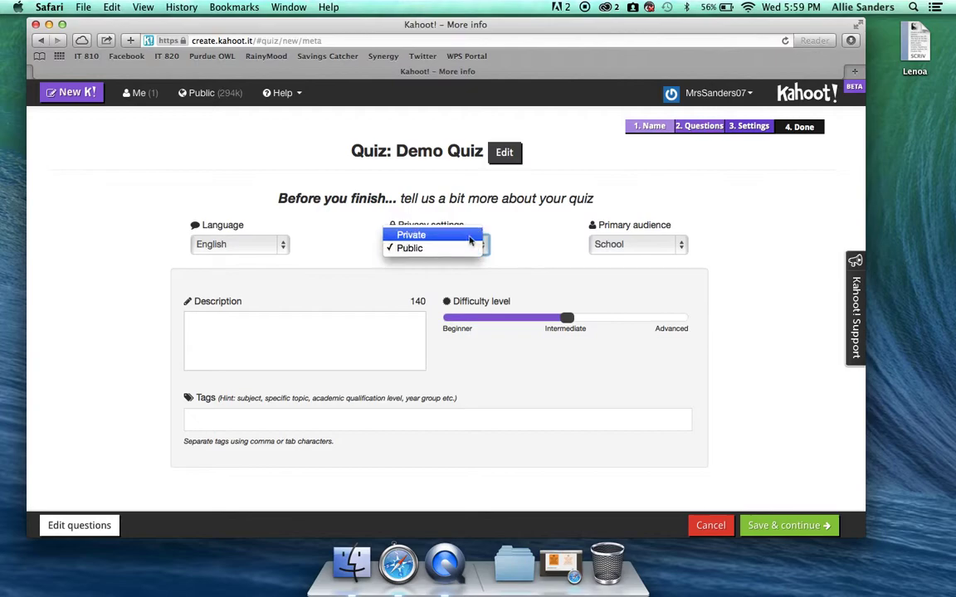
{"action": "left_click", "coordinate": [508, 260]}
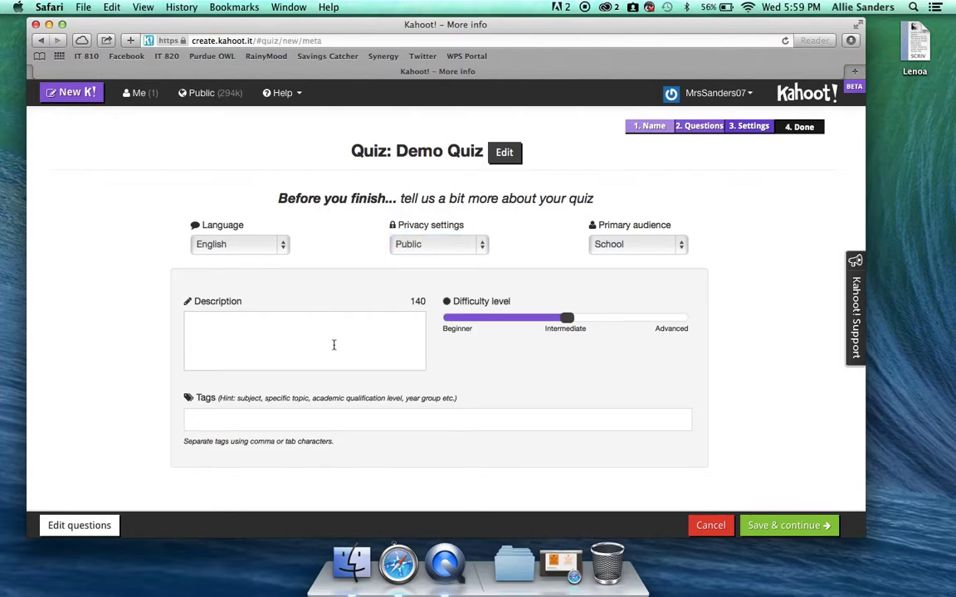
{"action": "left_click", "coordinate": [282, 249]}
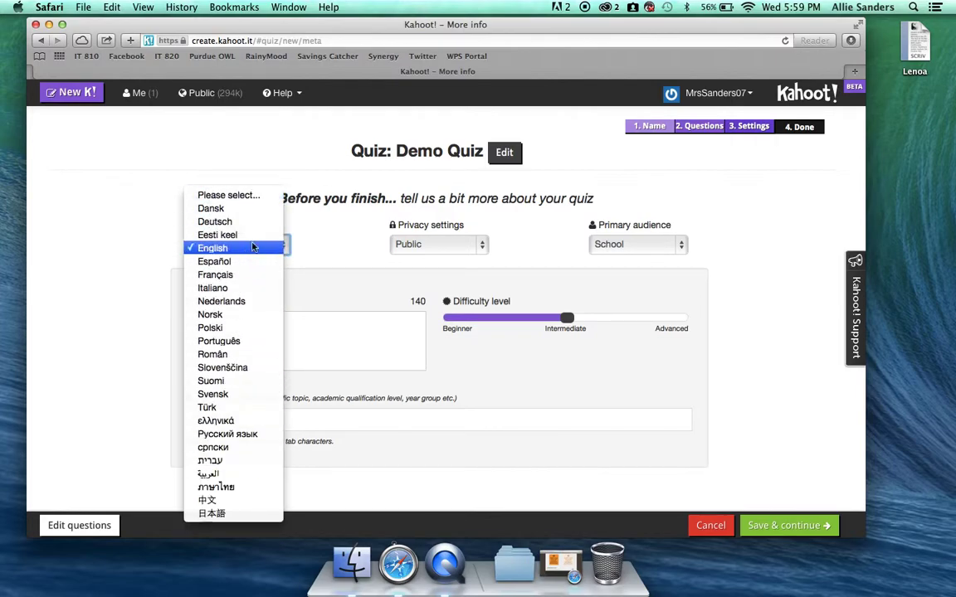
{"action": "left_click", "coordinate": [105, 238]}
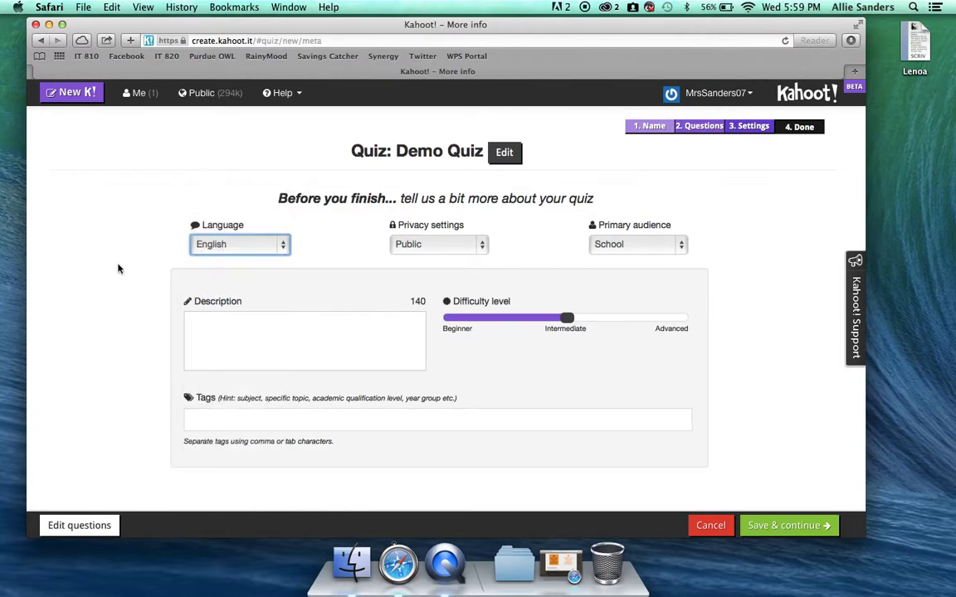
{"action": "left_click", "coordinate": [291, 339]}
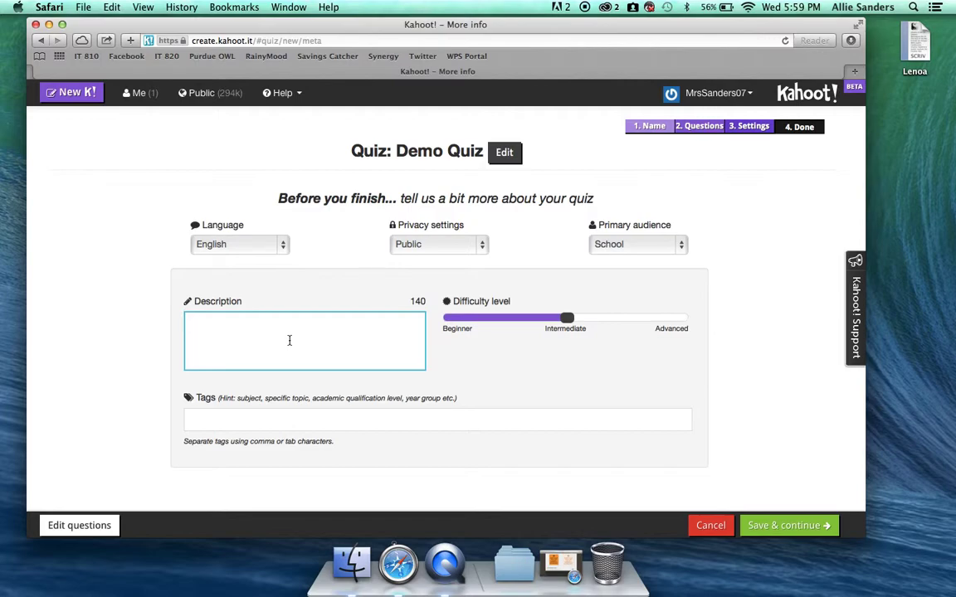
- Enter the description 'Demo K! used for screen recording', leave tags blank, and save the details
{"action": "type", "text": "Demo "}
{"action": "type", "text": "K! "}
{"action": "type", "text": "using"}
{"action": "key", "text": "BackSpace"}
{"action": "key", "text": "BackSpace"}
{"action": "key", "text": "BackSpace"}
{"action": "type", "text": "ed for screen "}
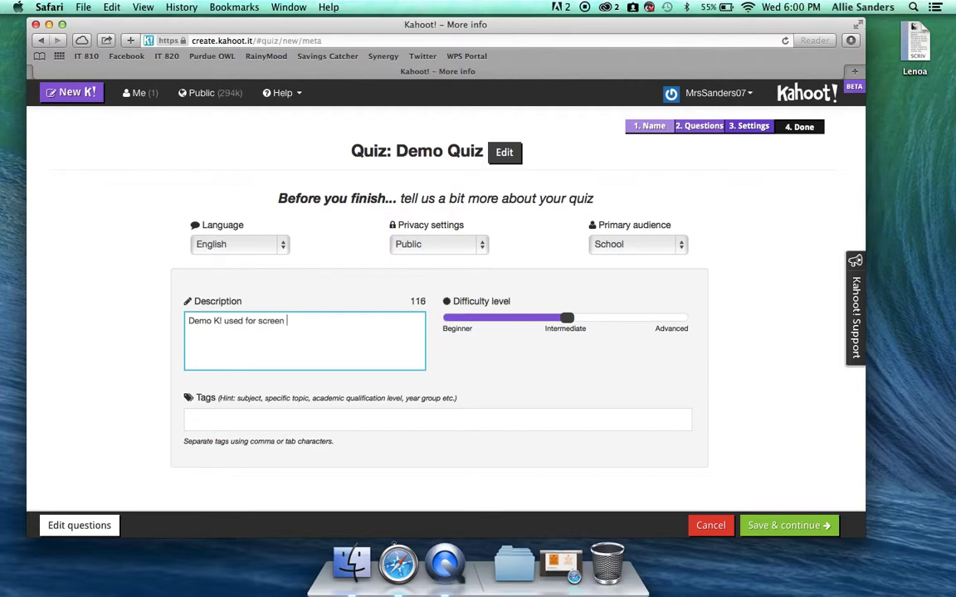
{"action": "type", "text": "recording"}
{"action": "left_click", "coordinate": [204, 419]}
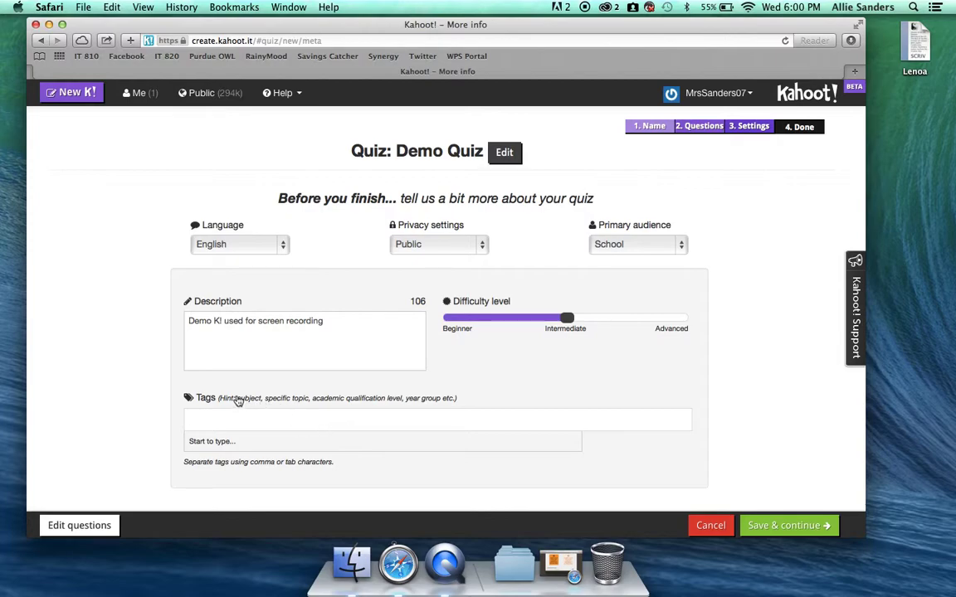
{"action": "left_click_drag", "start_coordinate": [219, 398], "coordinate": [489, 401]}
{"action": "left_click", "coordinate": [489, 400]}
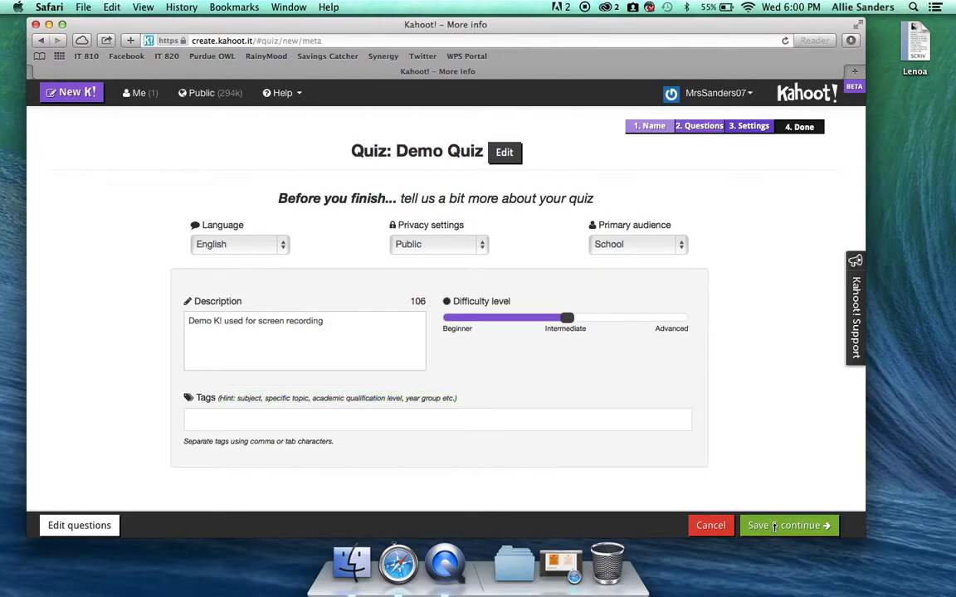
{"action": "left_click", "coordinate": [774, 525]}
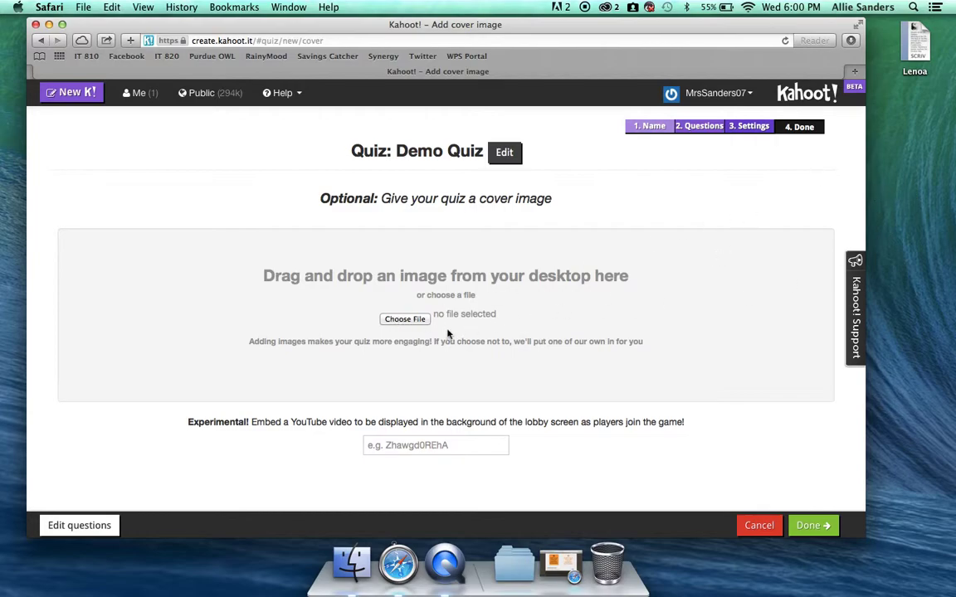
- Finish the quiz without adding a cover image
{"action": "left_click", "coordinate": [813, 528]}
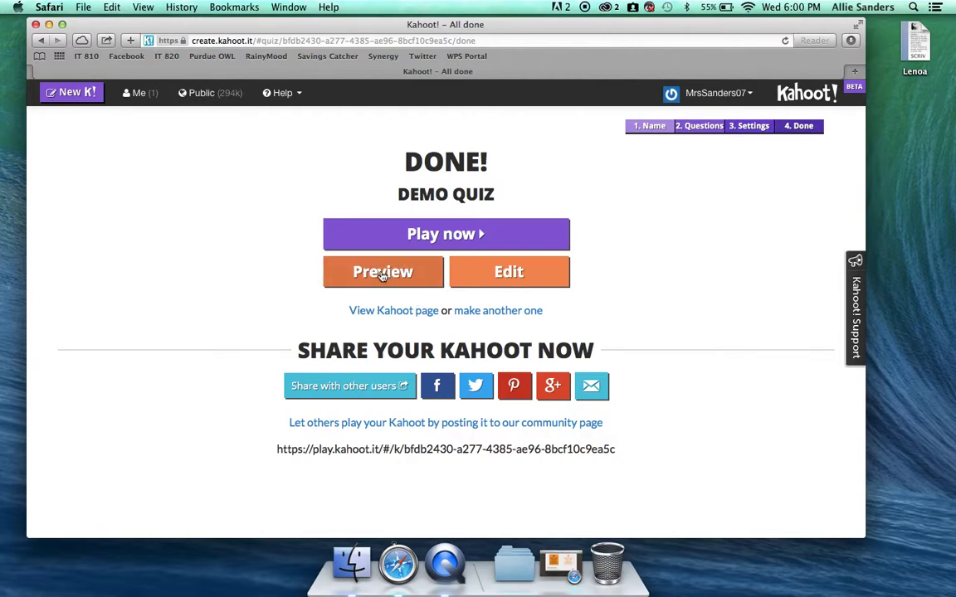
- Open a preview of the finished Demo Quiz
{"action": "left_click", "coordinate": [383, 273]}
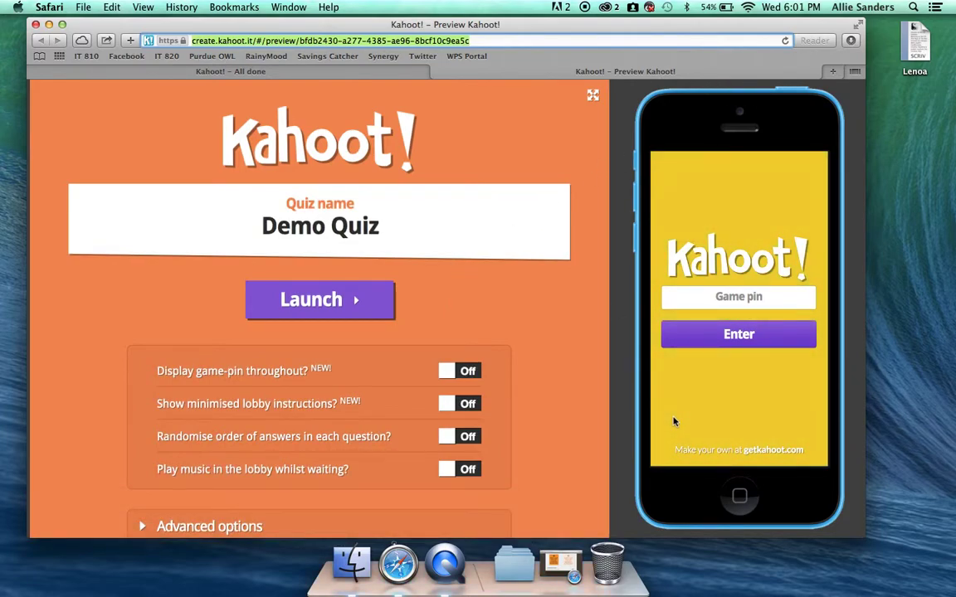
- Launch the preview lobby and join from the simulated phone with the game pin and a nickname
{"action": "left_click", "coordinate": [345, 305]}
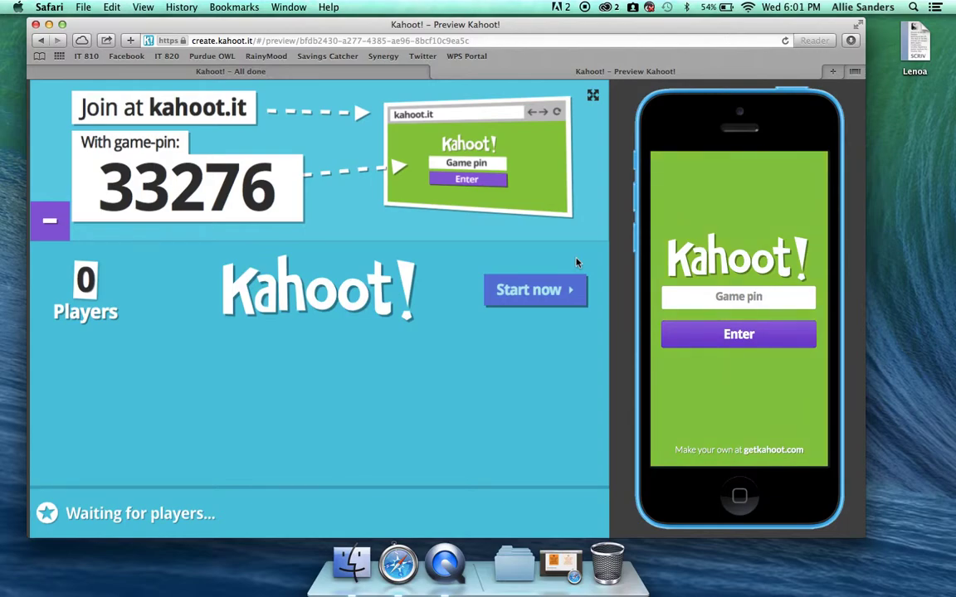
{"action": "left_click", "coordinate": [705, 298]}
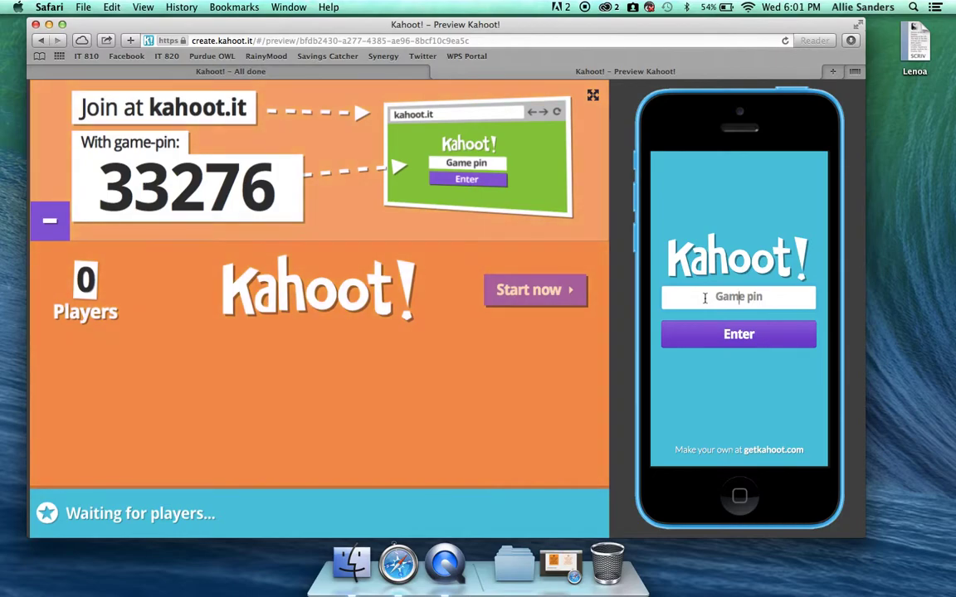
{"action": "type", "text": "33276"}
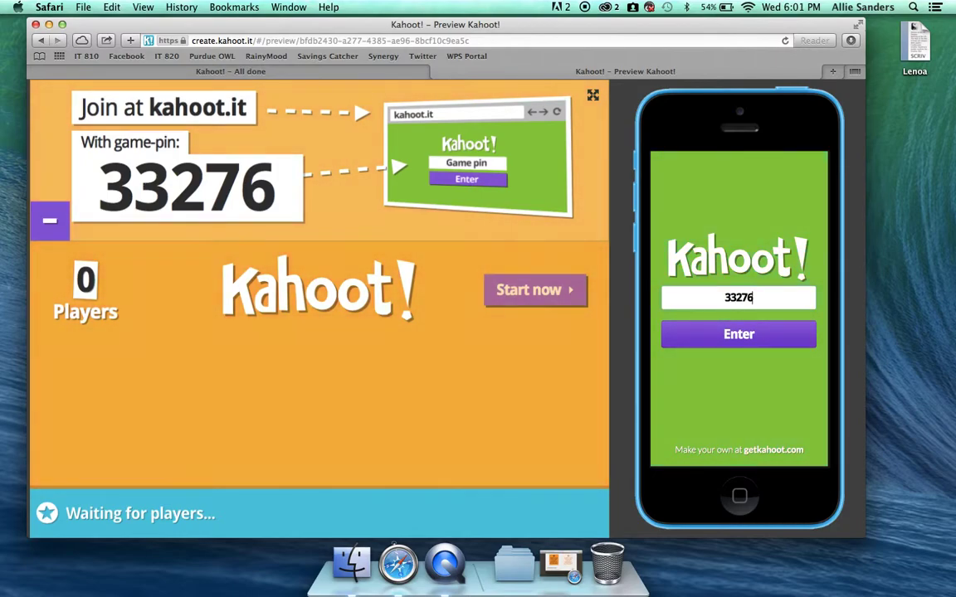
{"action": "left_click", "coordinate": [755, 334]}
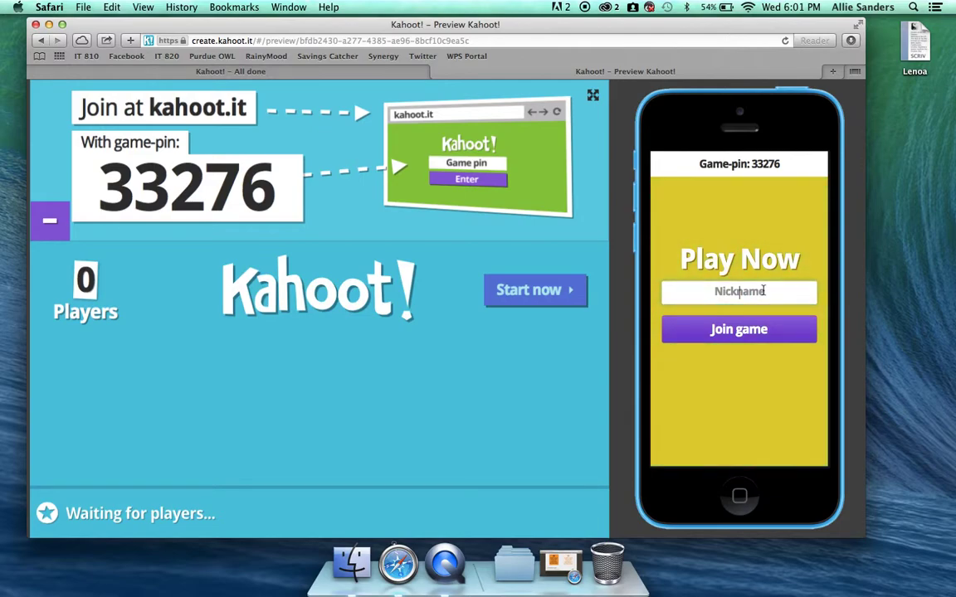
{"action": "type", "text": "Mrs. S"}
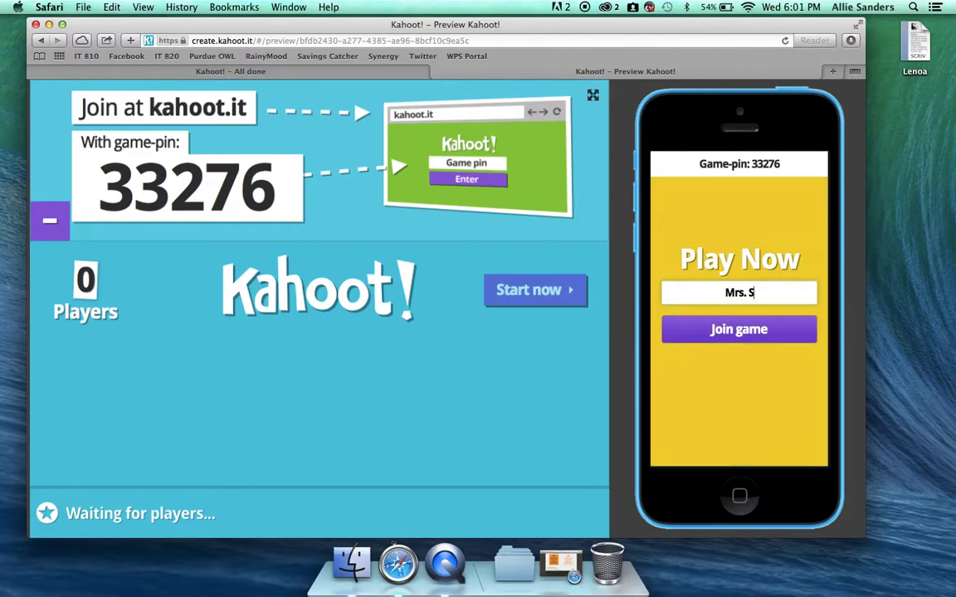
{"action": "left_click", "coordinate": [777, 329]}
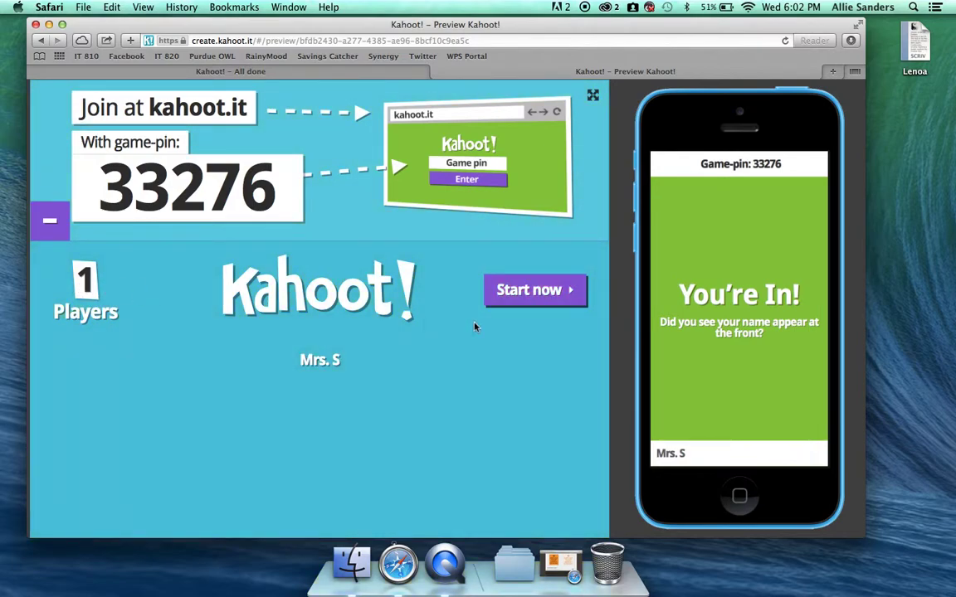
- Start the game, answer question 1 correctly on the phone, and show the scoreboard with 817 points
{"action": "left_click", "coordinate": [542, 297]}
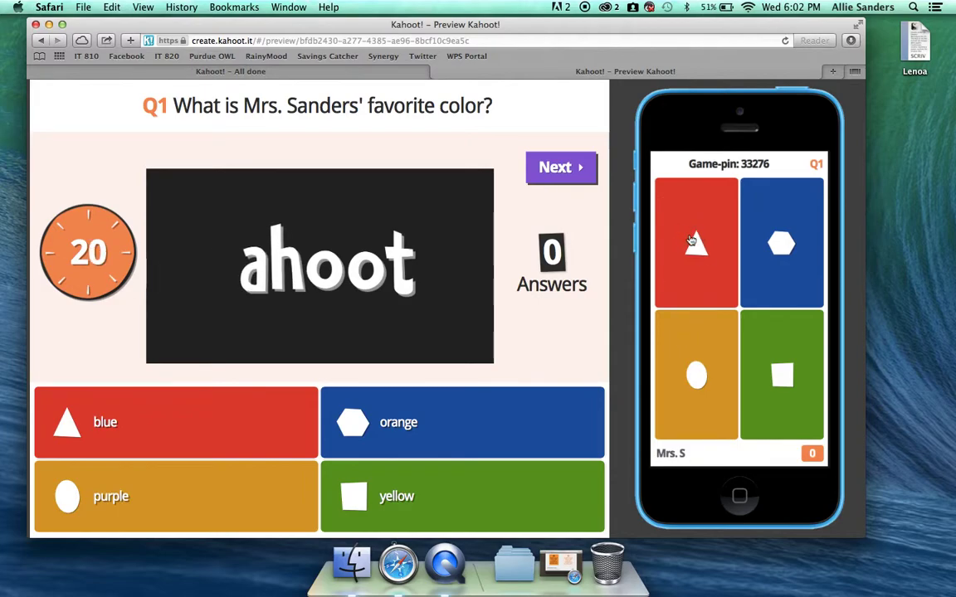
{"action": "left_click", "coordinate": [700, 236]}
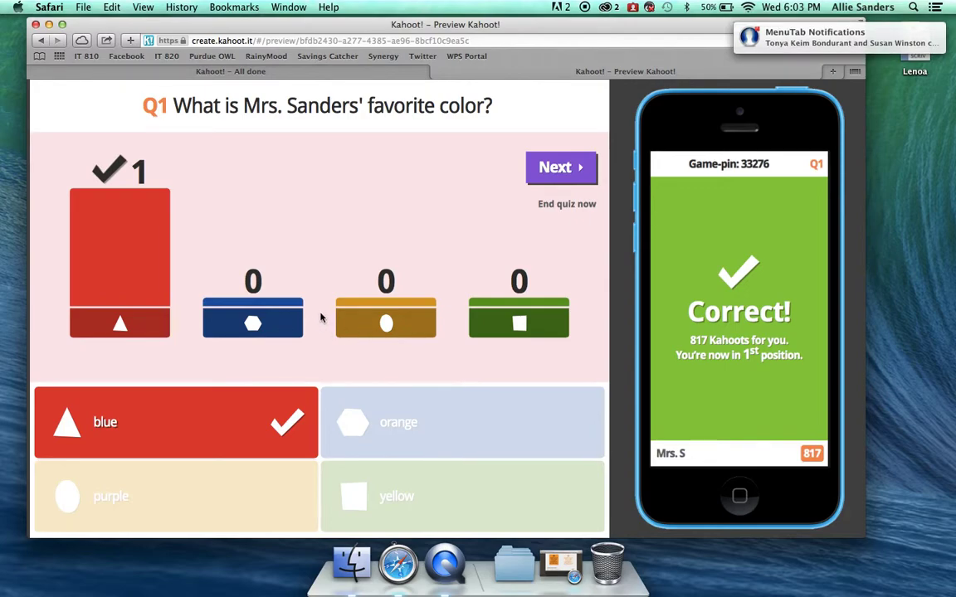
{"action": "left_click", "coordinate": [548, 168]}
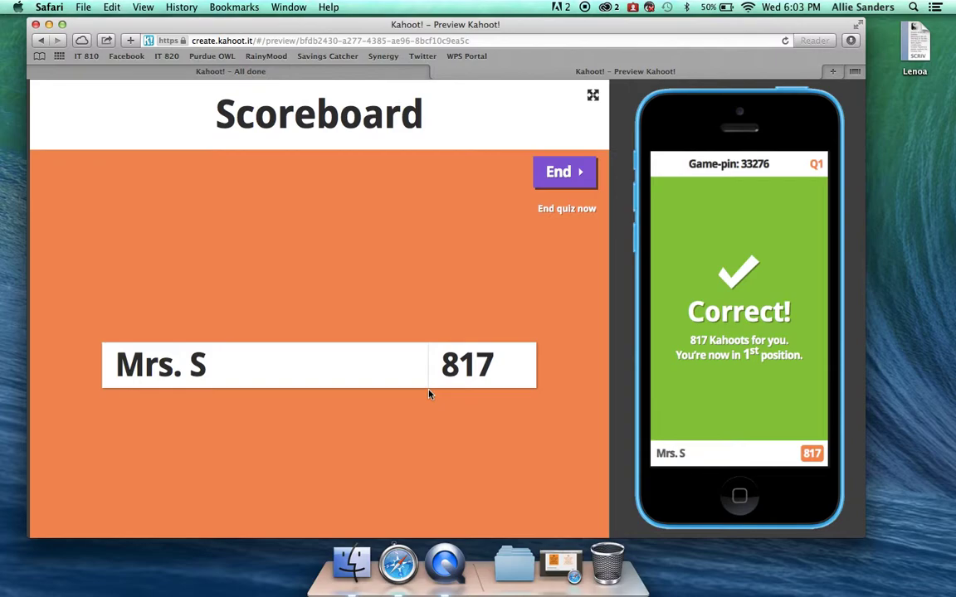
- End the quiz past the winner screen and continue to the Rate this quiz feedback screen
{"action": "left_click", "coordinate": [555, 184]}
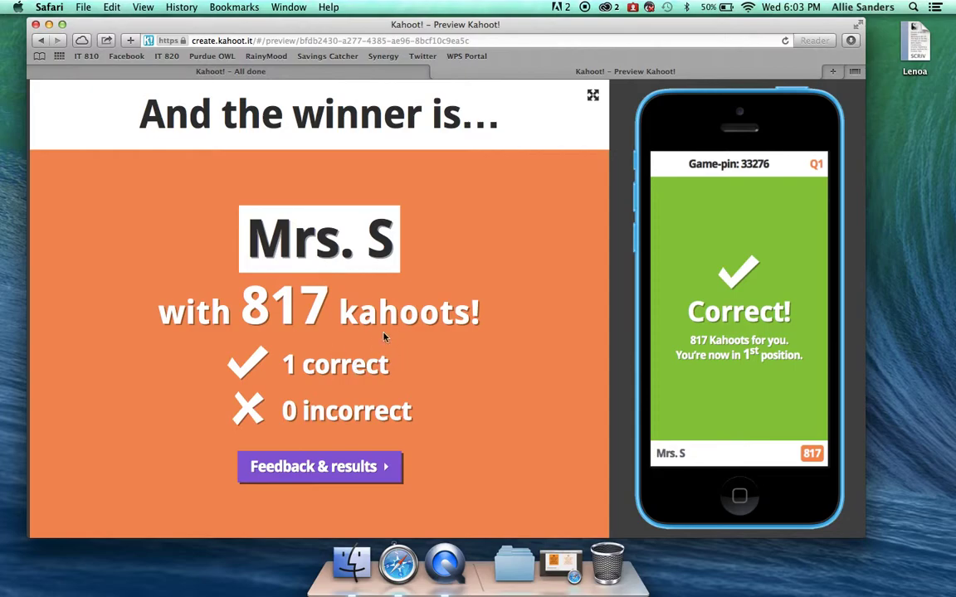
{"action": "left_click", "coordinate": [312, 477]}
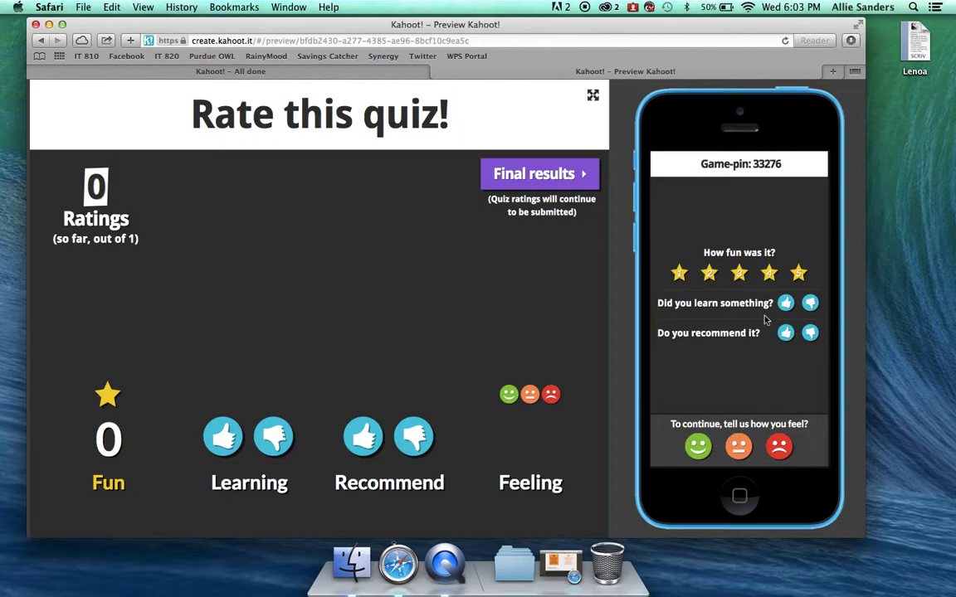
- On the phone, rate the quiz 4 stars for fun, thumbs-up for learning, thumbs-down for recommending
{"action": "left_click", "coordinate": [739, 276]}
{"action": "left_click", "coordinate": [709, 275]}
{"action": "left_click", "coordinate": [769, 276]}
{"action": "left_click", "coordinate": [786, 303]}
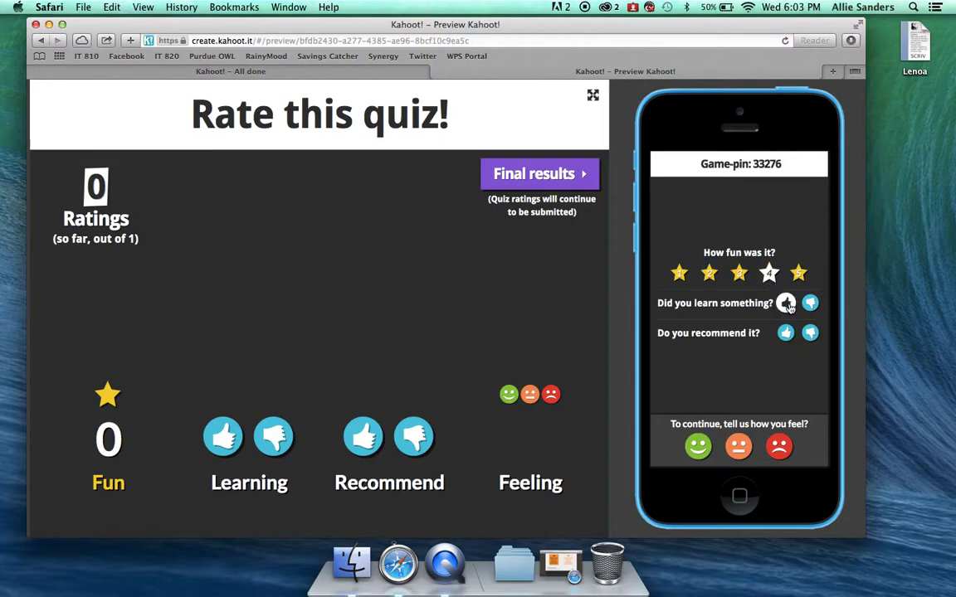
{"action": "left_click", "coordinate": [809, 333]}
- Submit the rating with the happy face, show the final results, and close the preview tab
{"action": "left_click", "coordinate": [698, 447]}
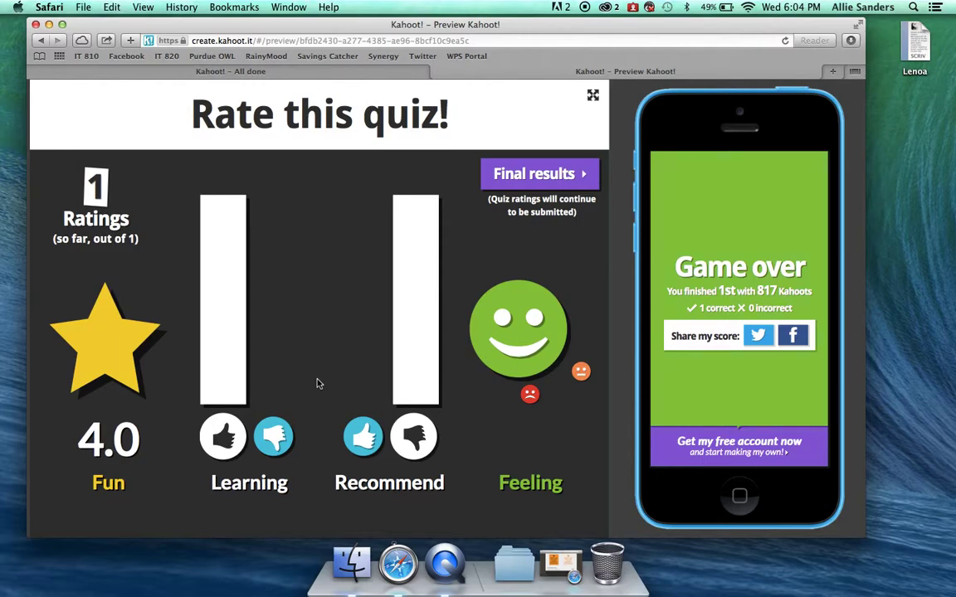
{"action": "left_click", "coordinate": [539, 176]}
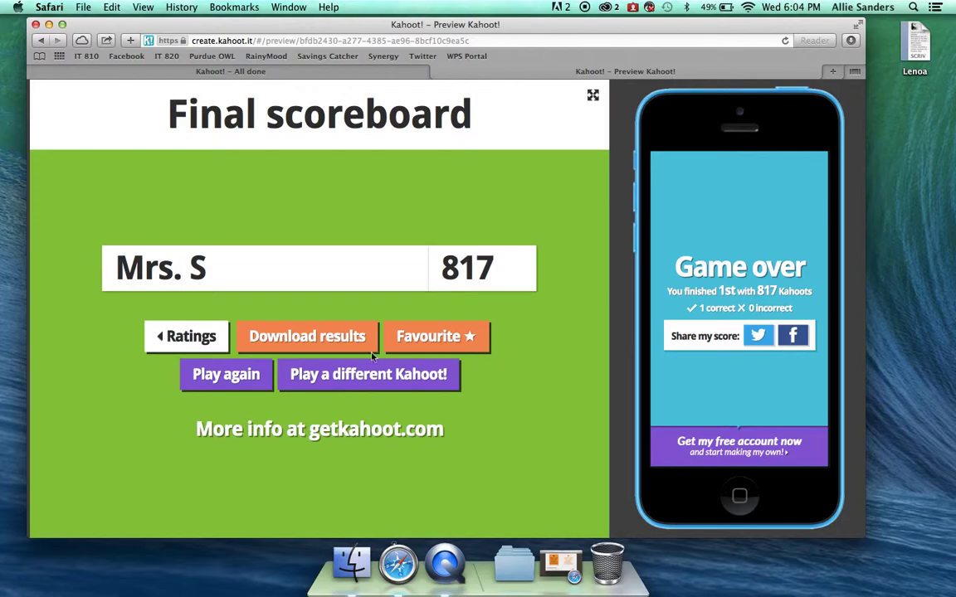
{"action": "left_click", "coordinate": [437, 73]}
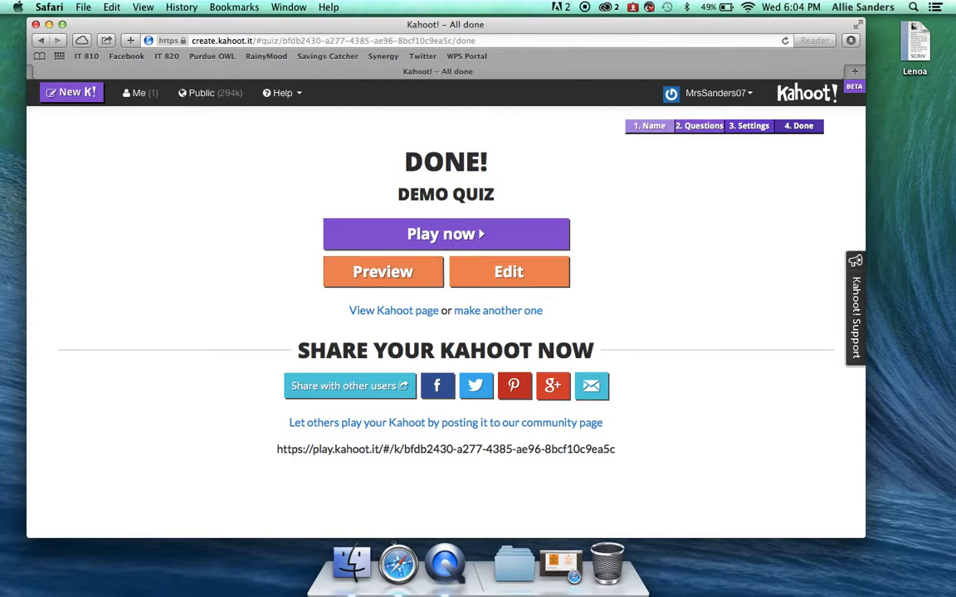